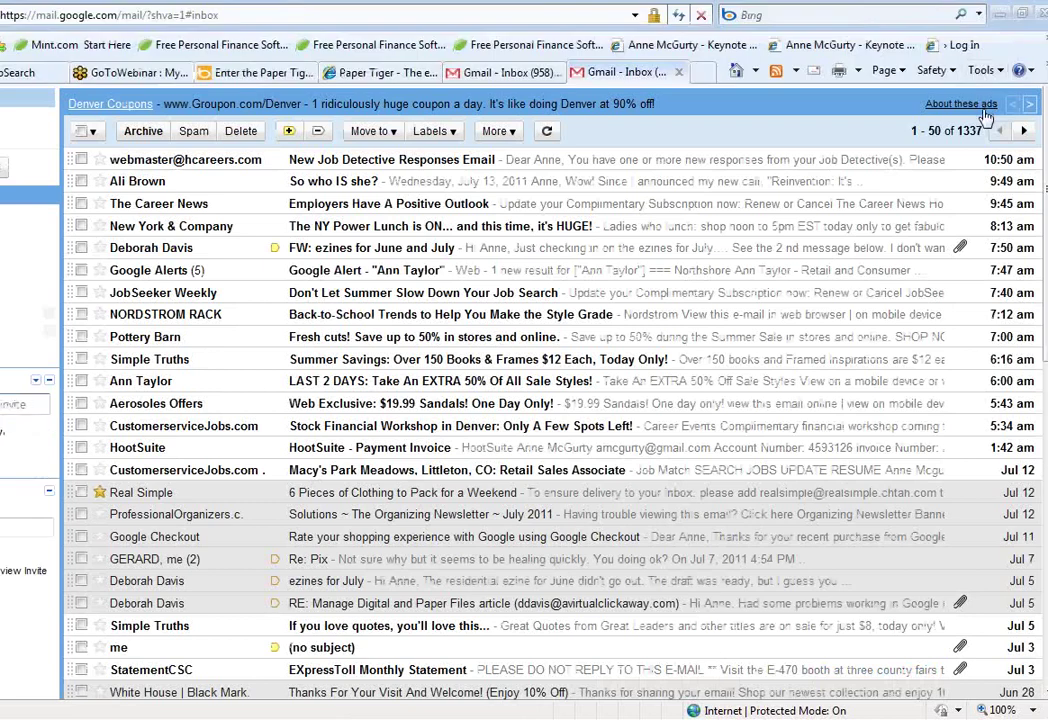
# Sign out of the current Gmail account from the account menu
pyautogui.moveTo(409, 3)
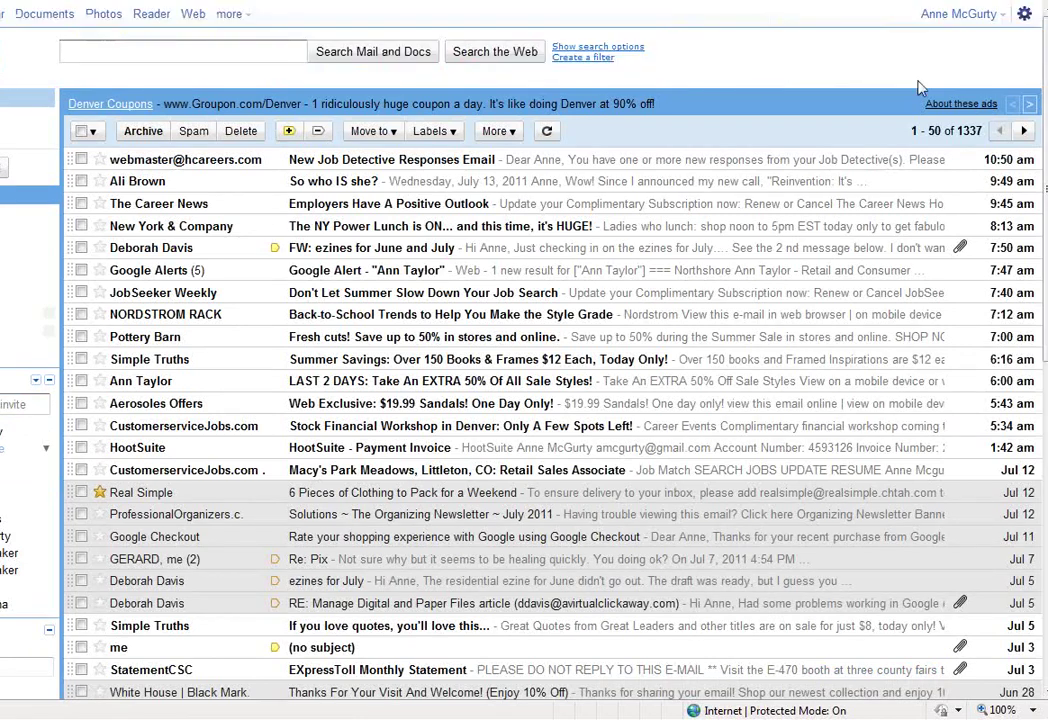
pyautogui.click(965, 14)
pyautogui.click(893, 183)
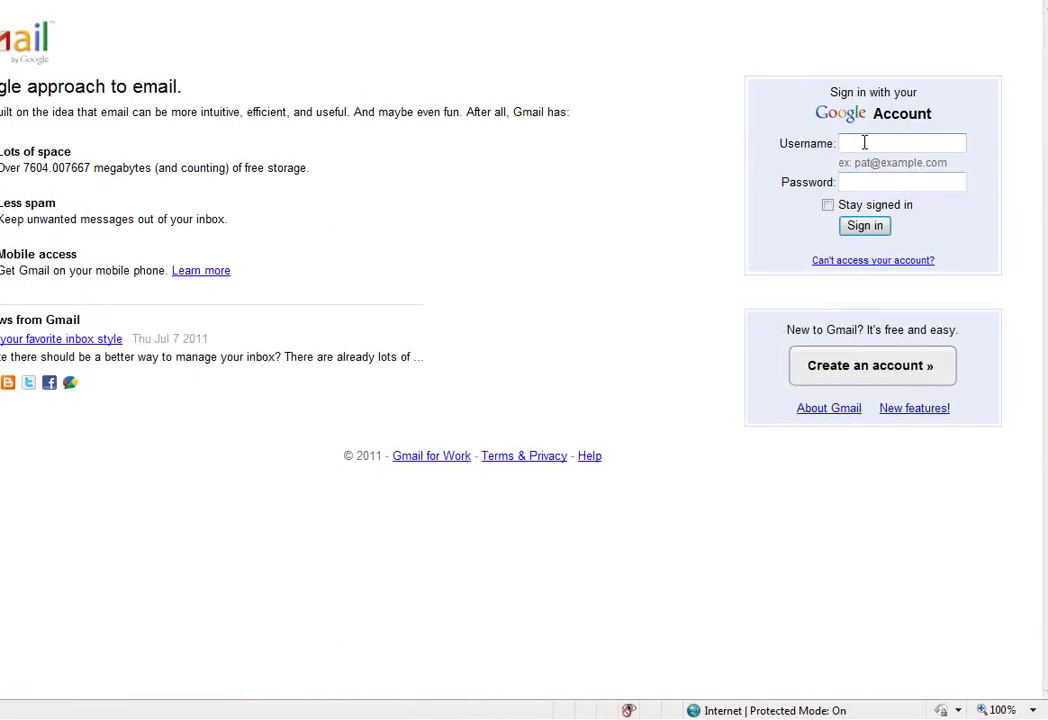
# Enter the other account's e-mail address and password, closing stray windows, and sign in
pyautogui.hotkey('ctrl', 'n')
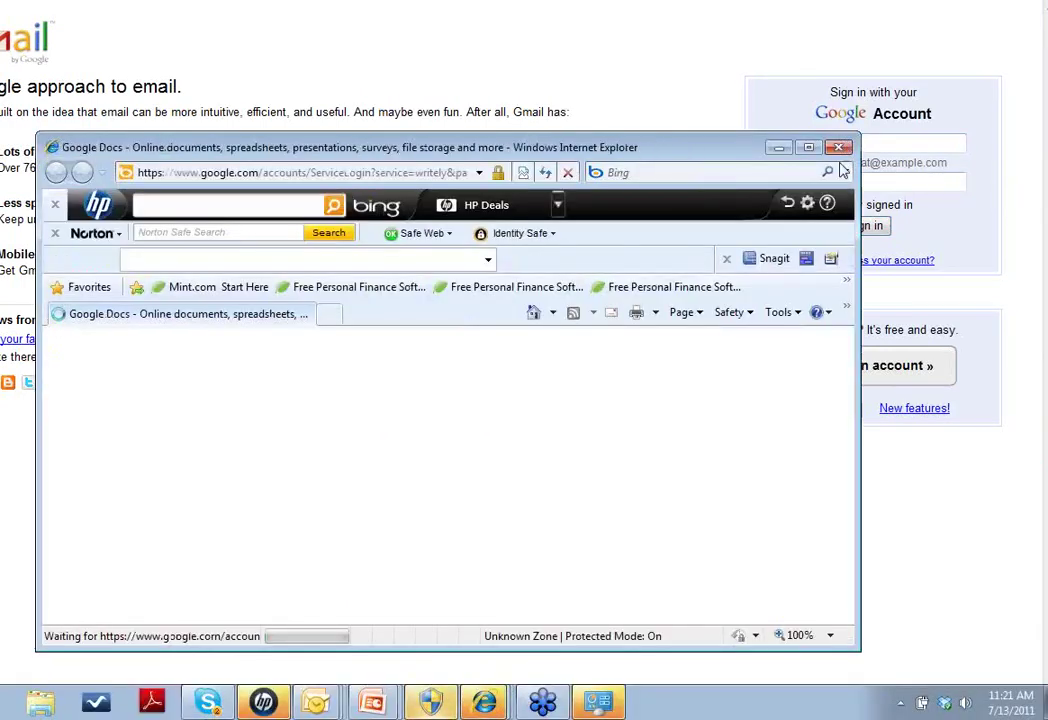
pyautogui.click(839, 147)
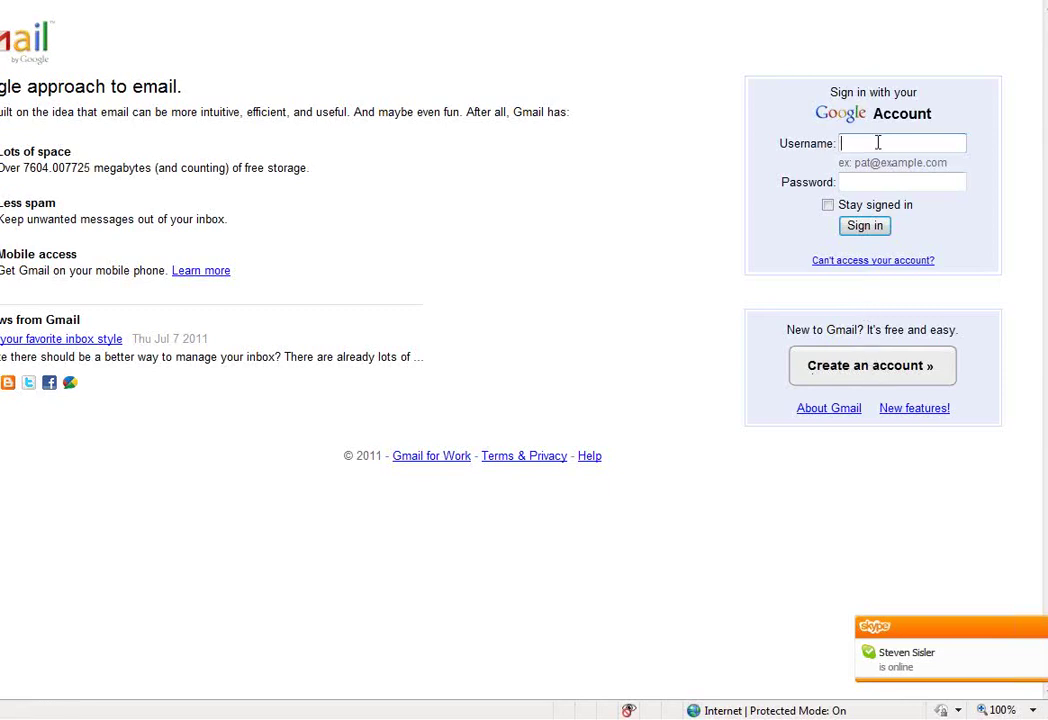
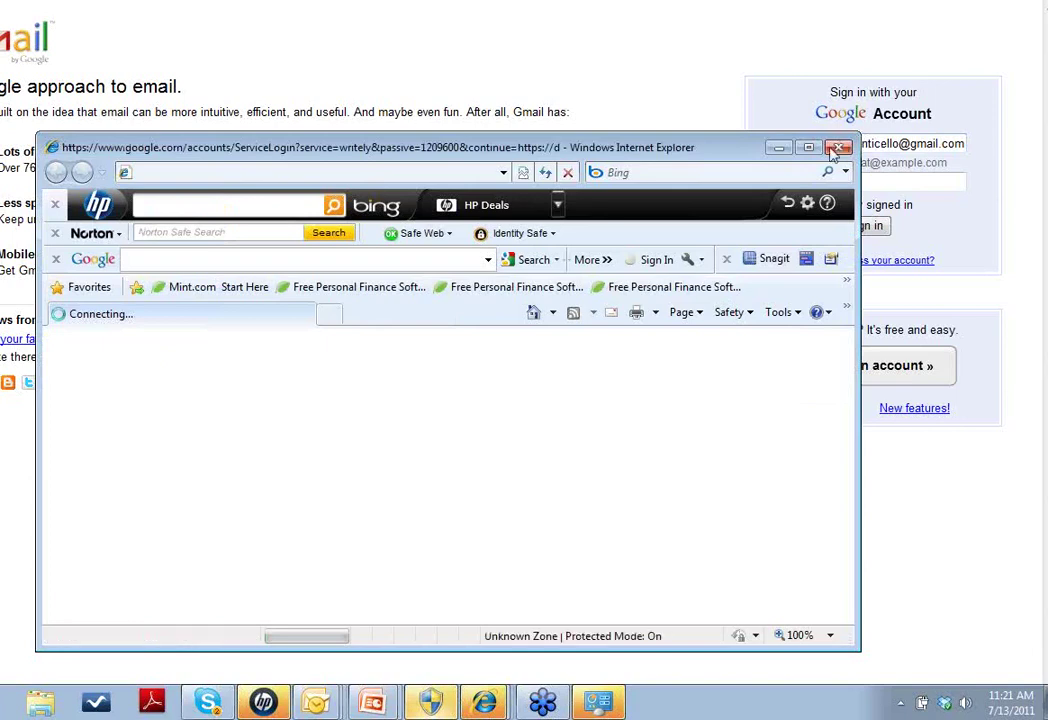
pyautogui.click(838, 148)
pyautogui.click(852, 184)
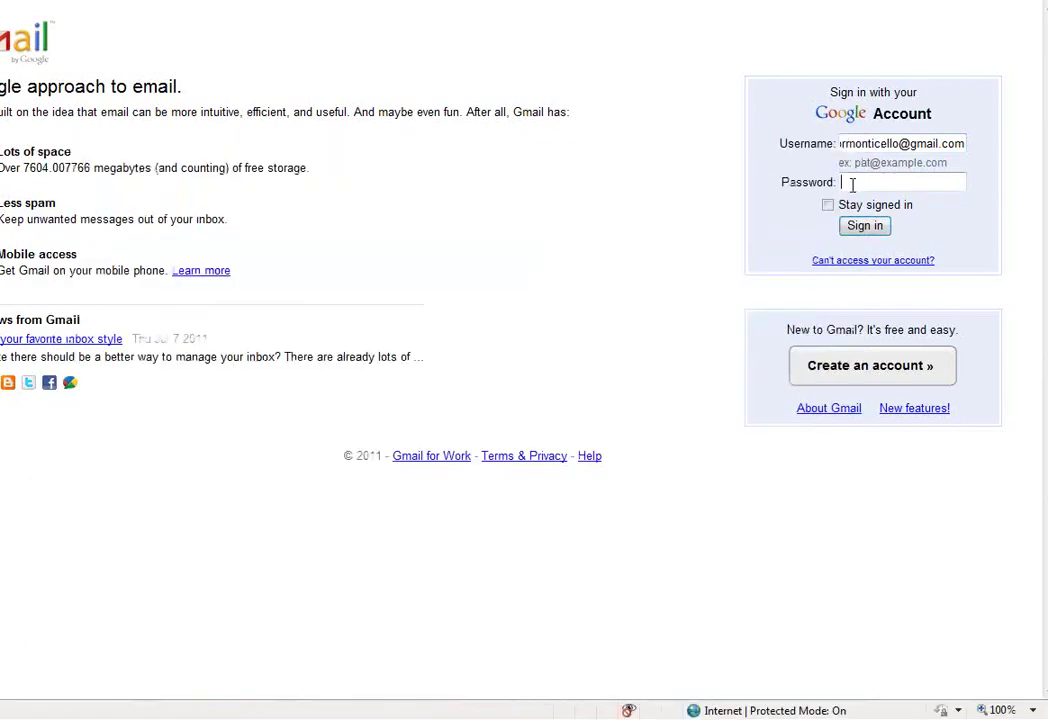
pyautogui.write('••')
pyautogui.click(868, 172)
pyautogui.moveTo(874, 181); pyautogui.dragTo(823, 188)
pyautogui.write('••••••')
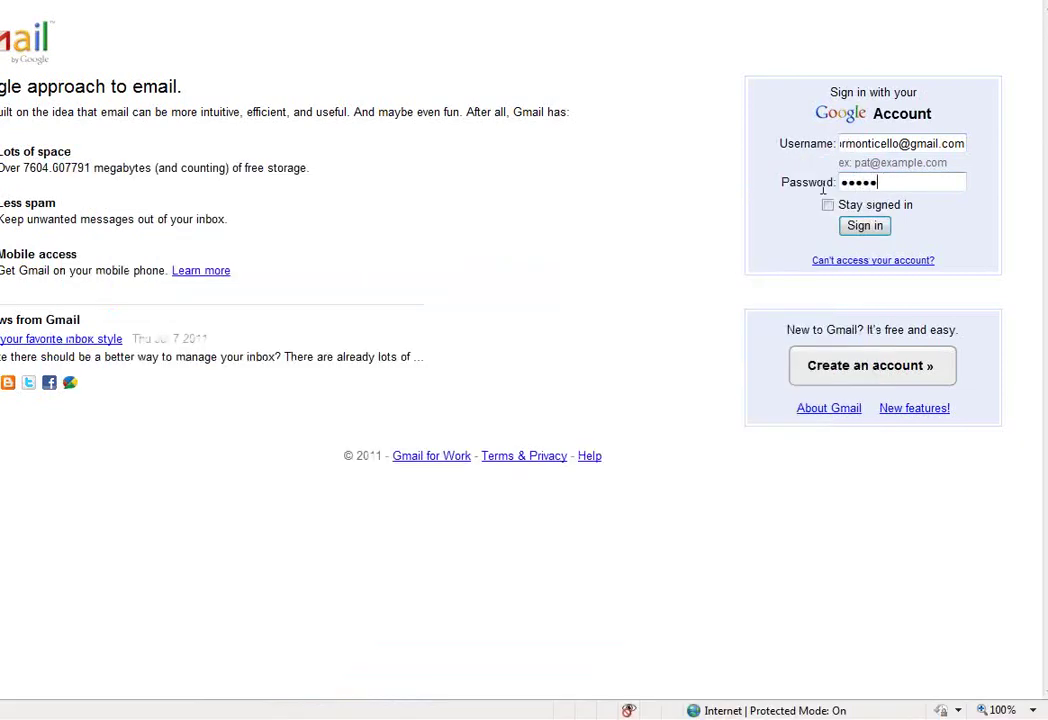
pyautogui.write('••••••••••')
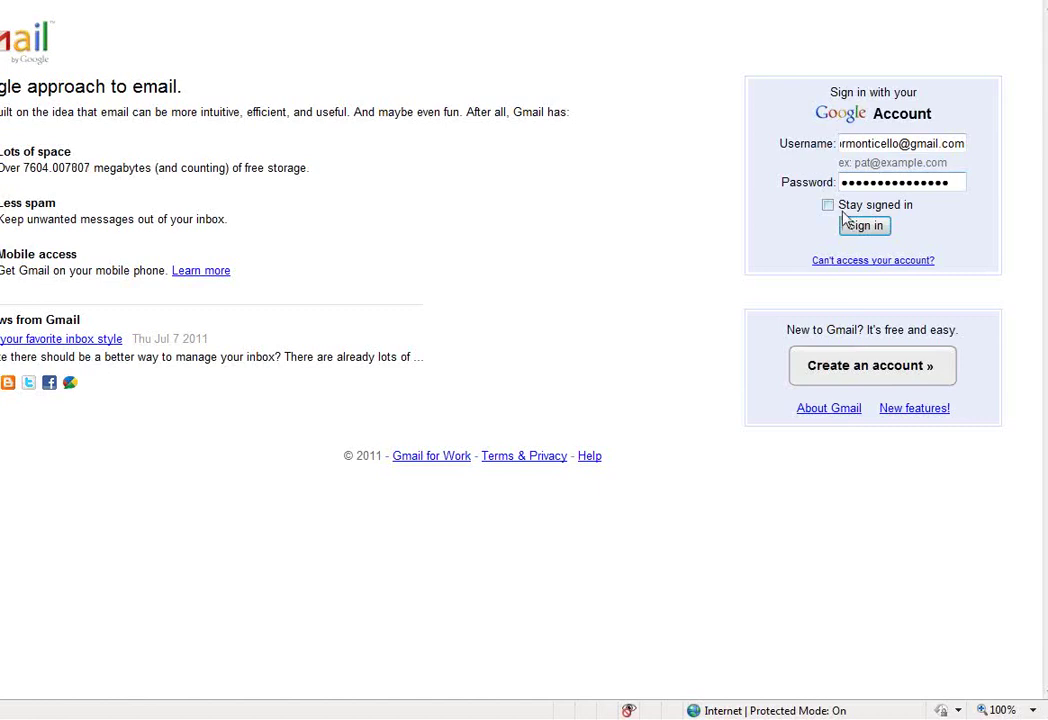
pyautogui.click(853, 227)
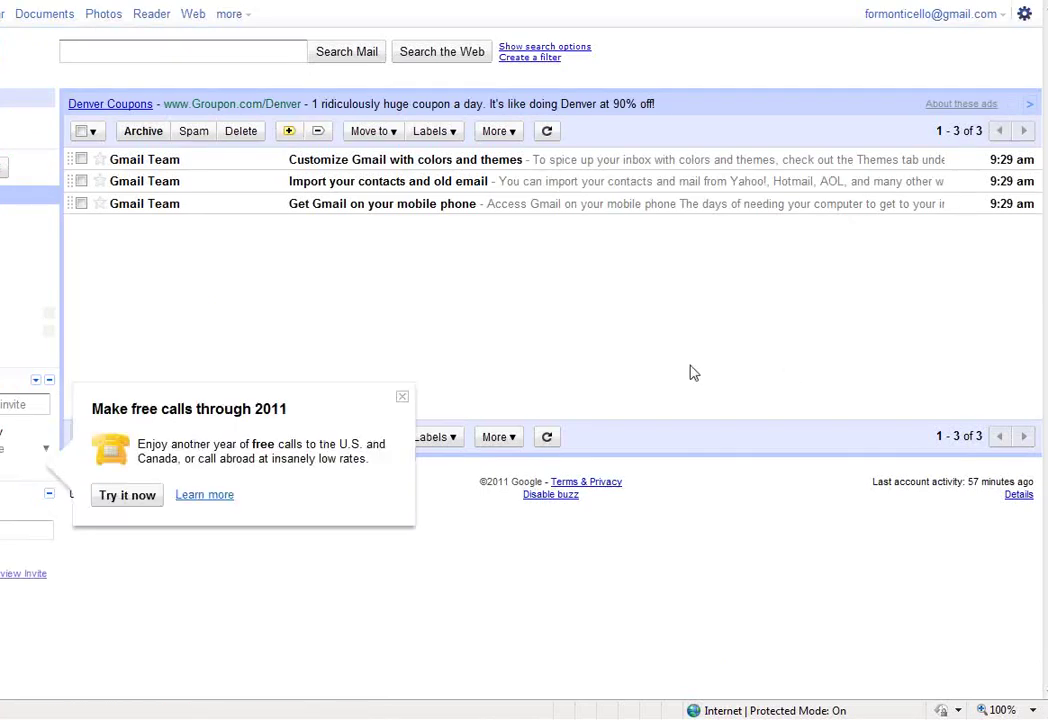
# Close the 'Make free calls' bubble, then retype the account password and sign in again
pyautogui.click(403, 398)
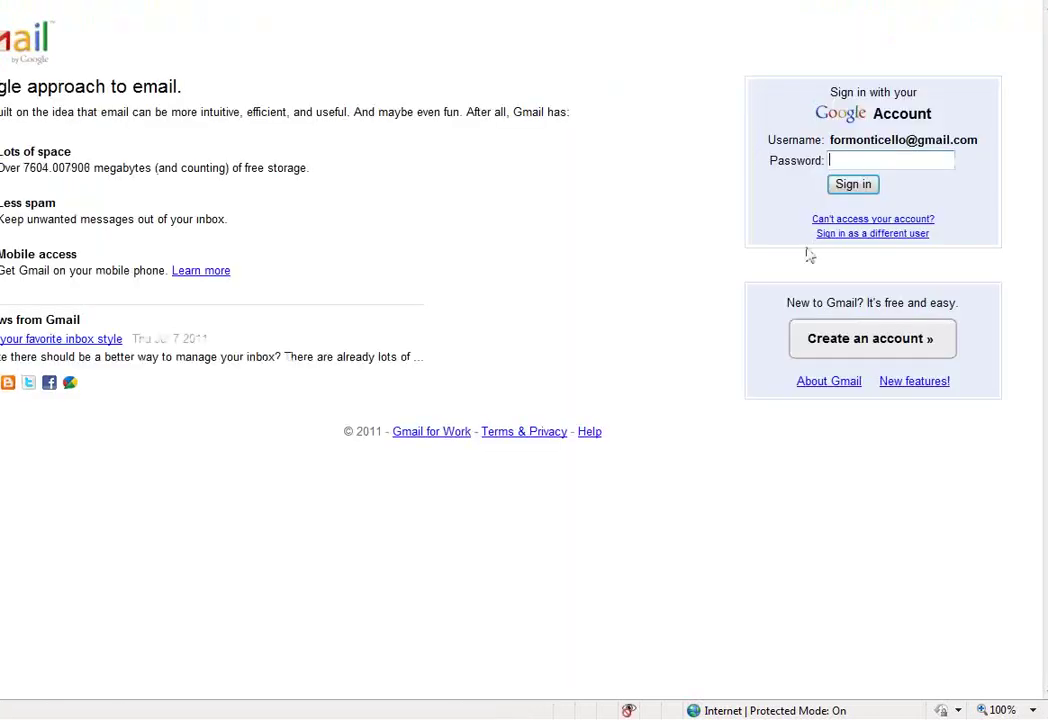
pyautogui.click(868, 157)
pyautogui.write('••••••••••••••••')
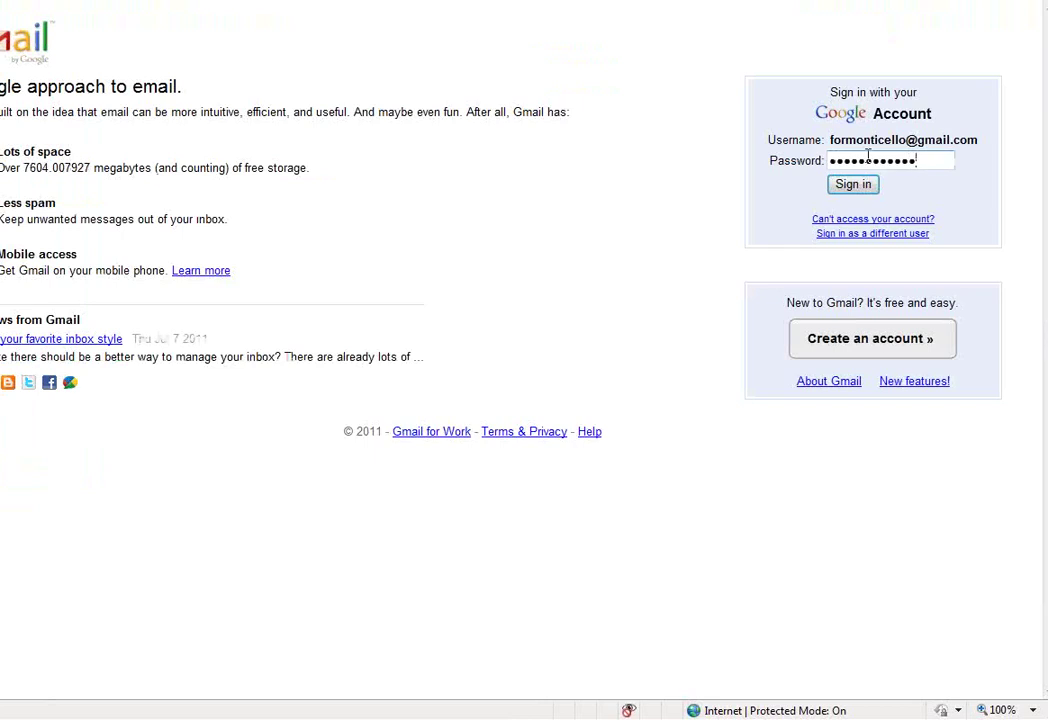
pyautogui.click(866, 190)
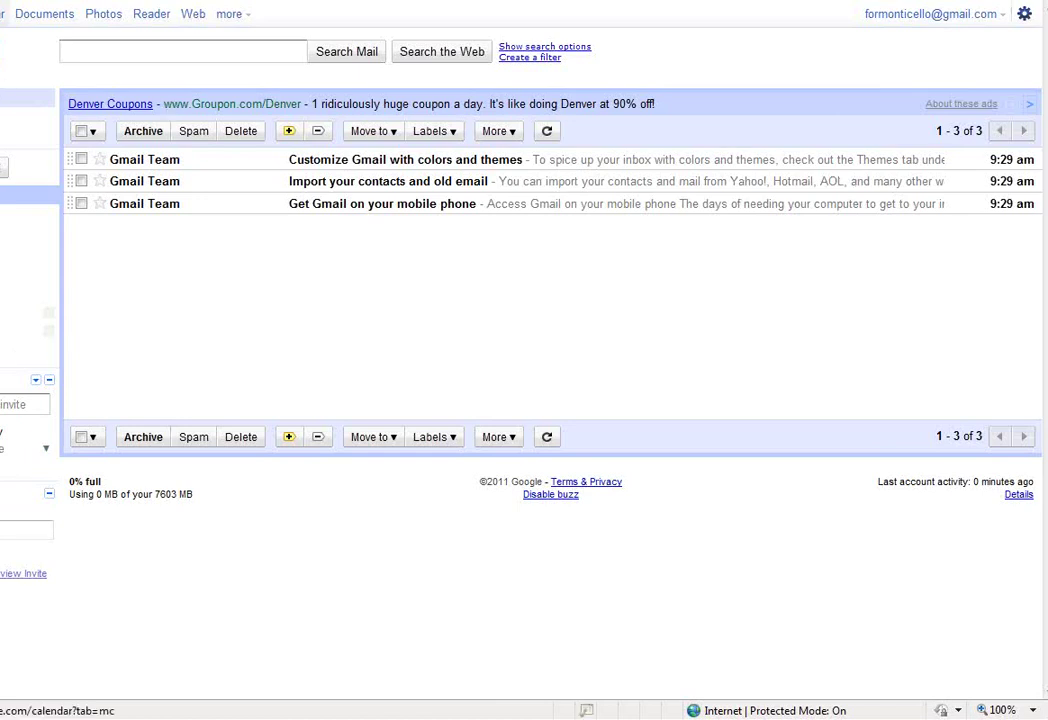
pyautogui.click(2, 13)
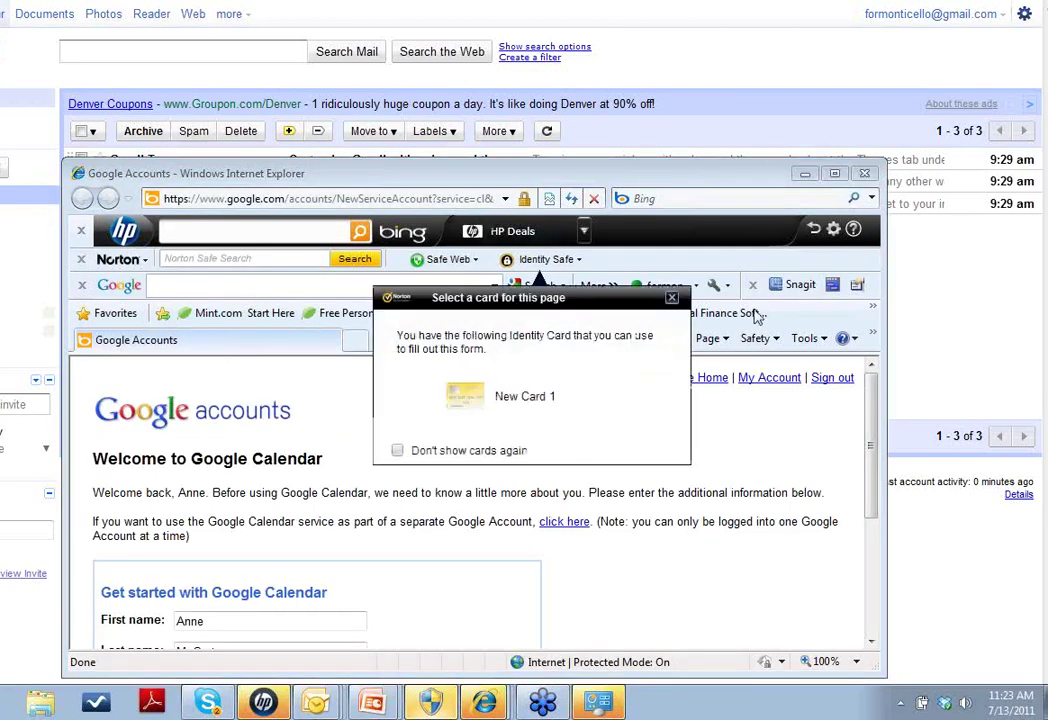
pyautogui.click(673, 299)
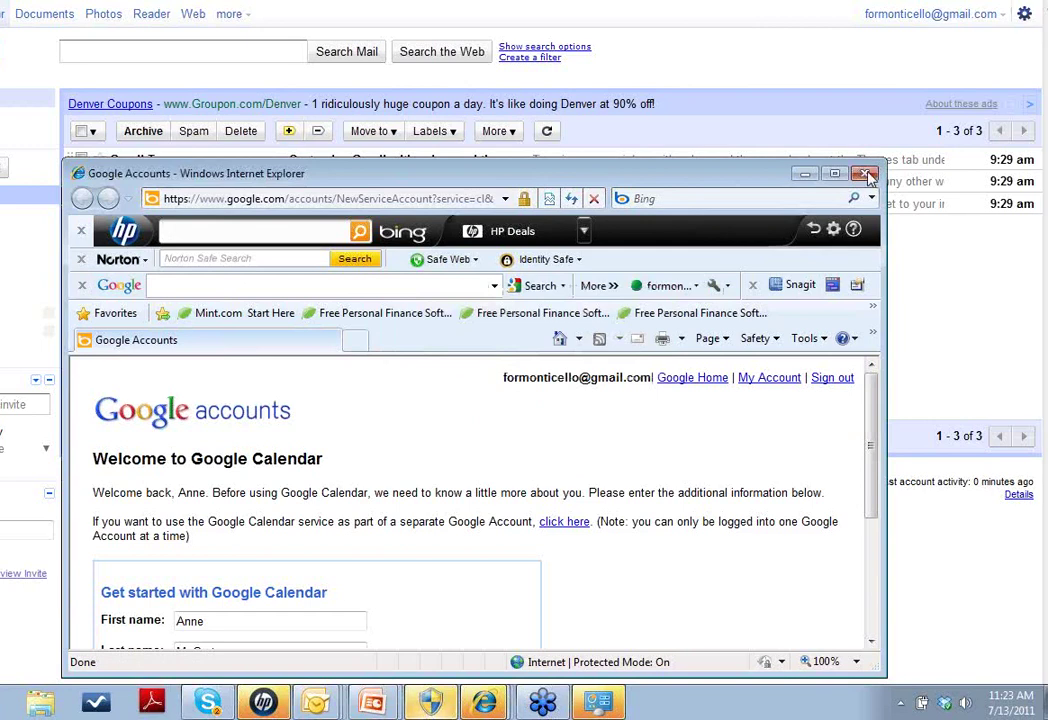
pyautogui.click(865, 173)
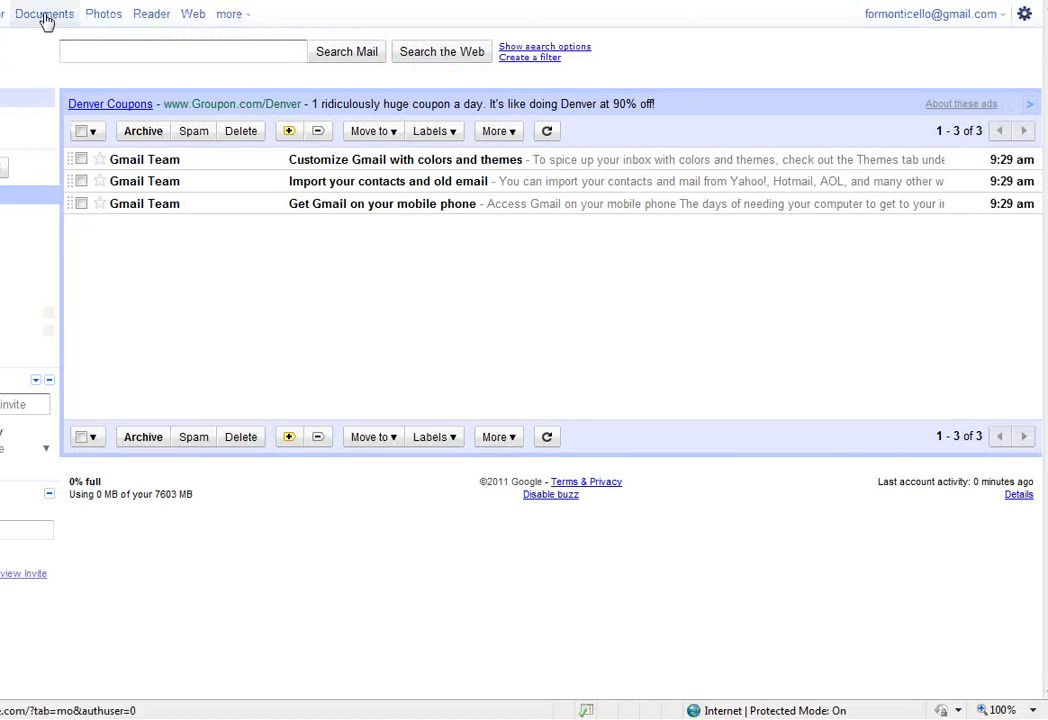
# Open Google Docs for the new account, maximize its window, and show the Upload menu
pyautogui.click(45, 18)
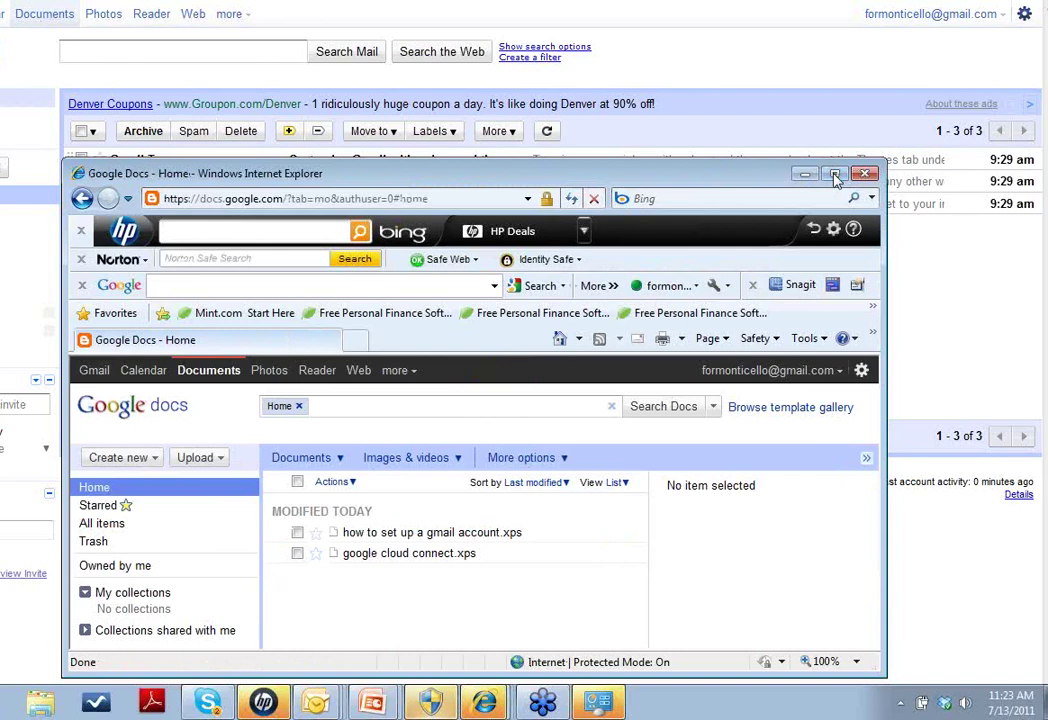
pyautogui.click(836, 177)
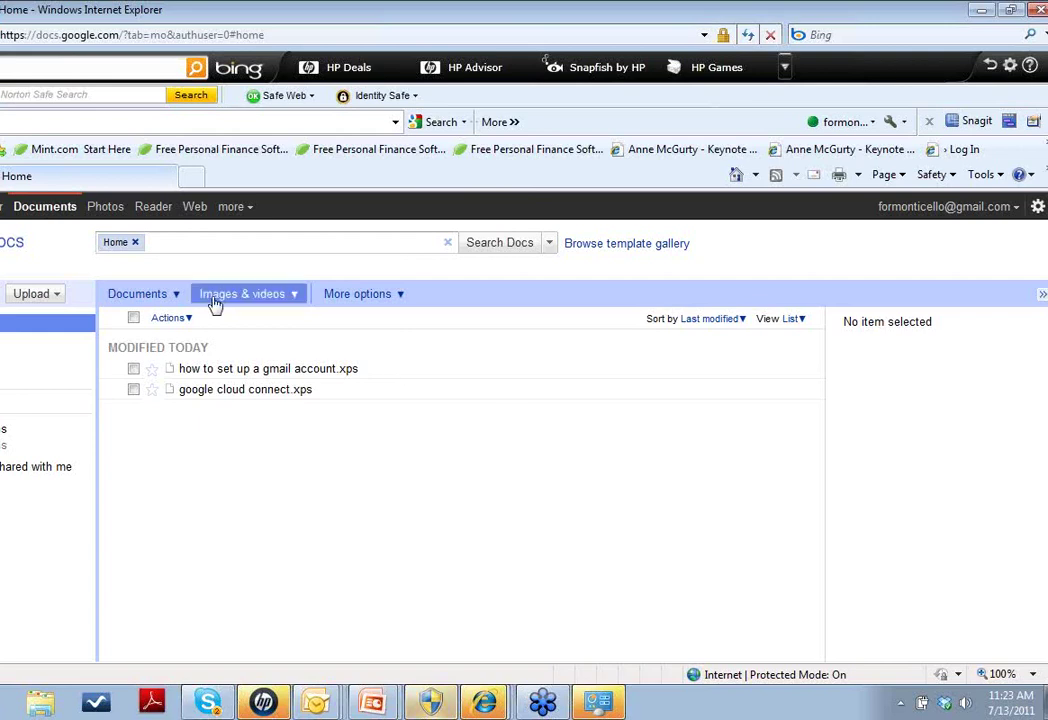
pyautogui.click(58, 295)
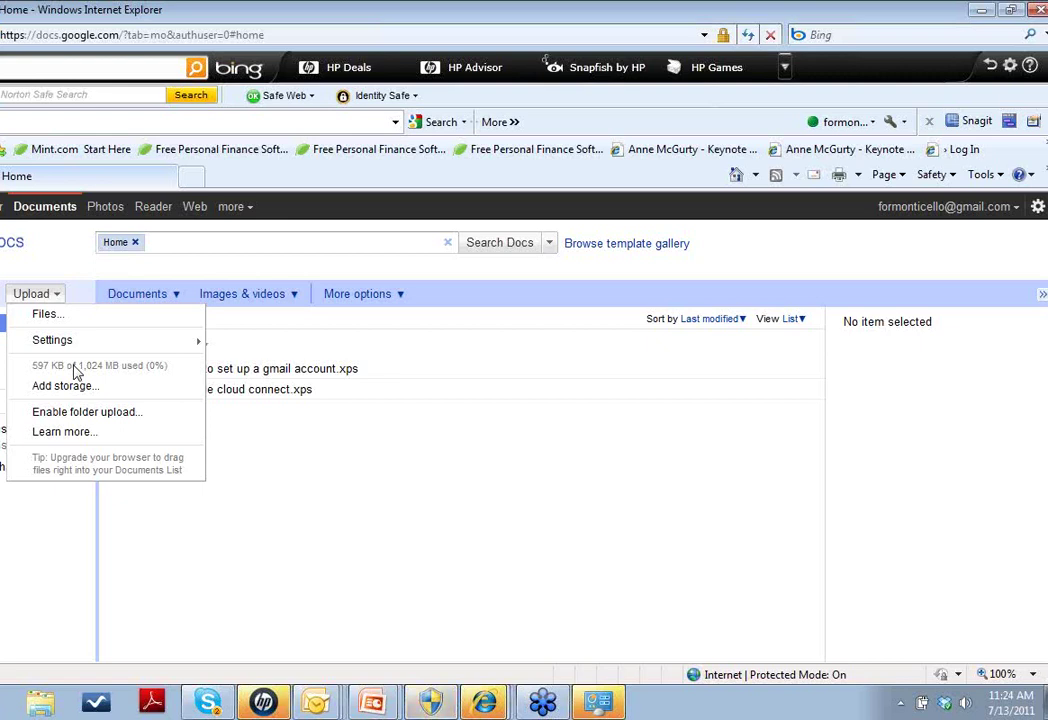
# Reopen the Upload menu and choose Files... to bring up the file chooser
pyautogui.click(58, 277)
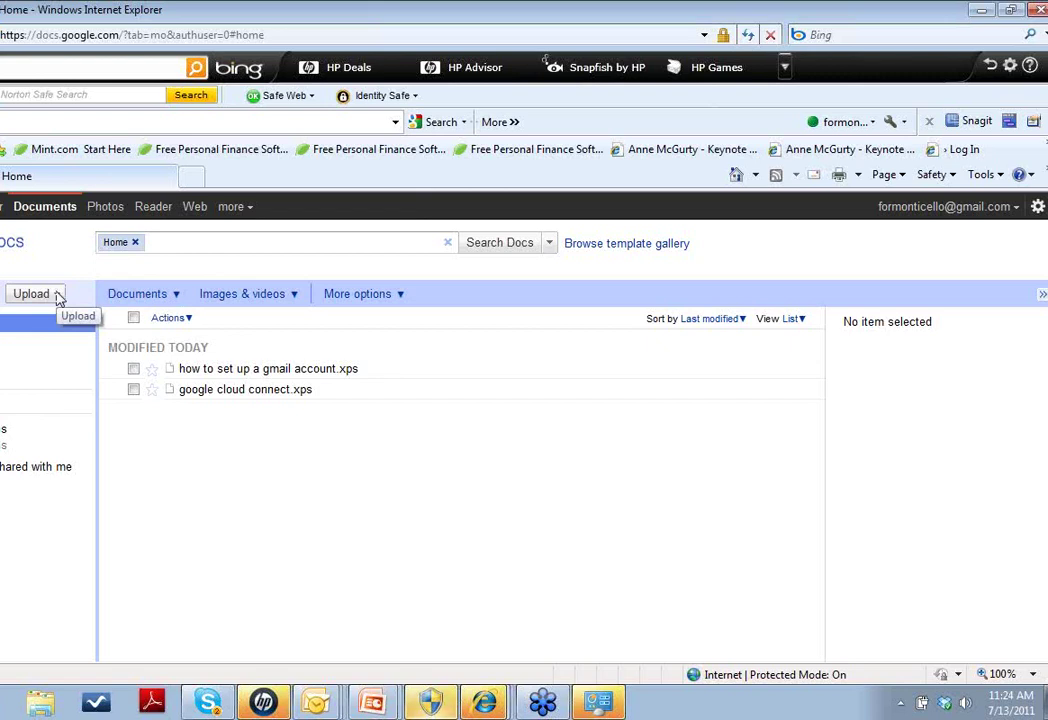
pyautogui.click(58, 296)
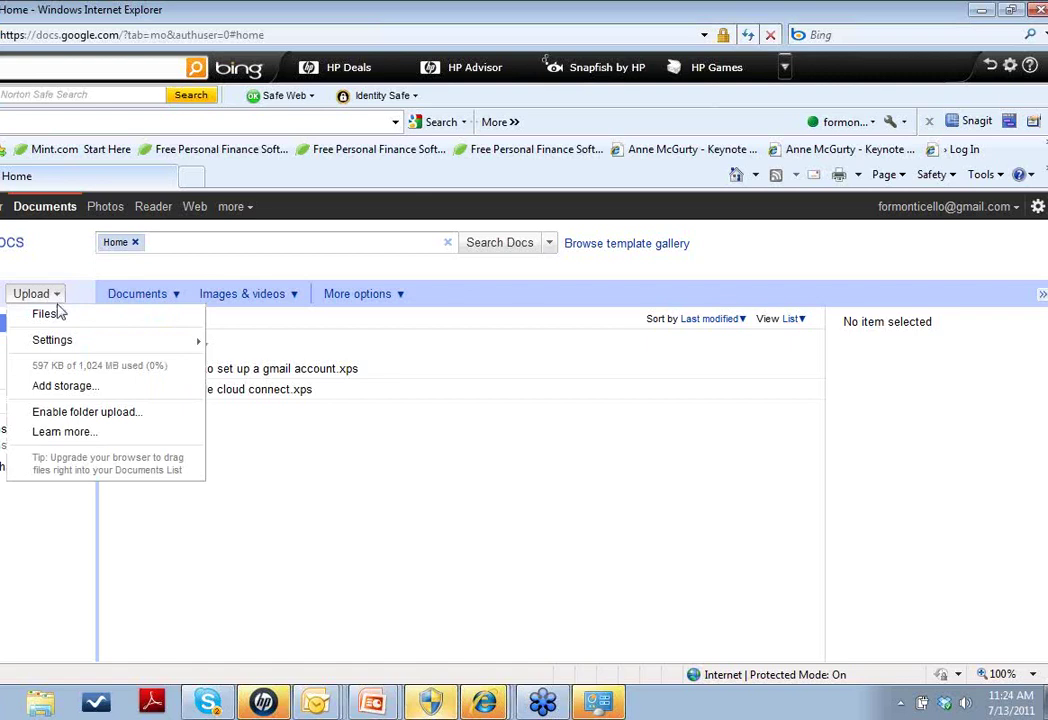
pyautogui.click(60, 316)
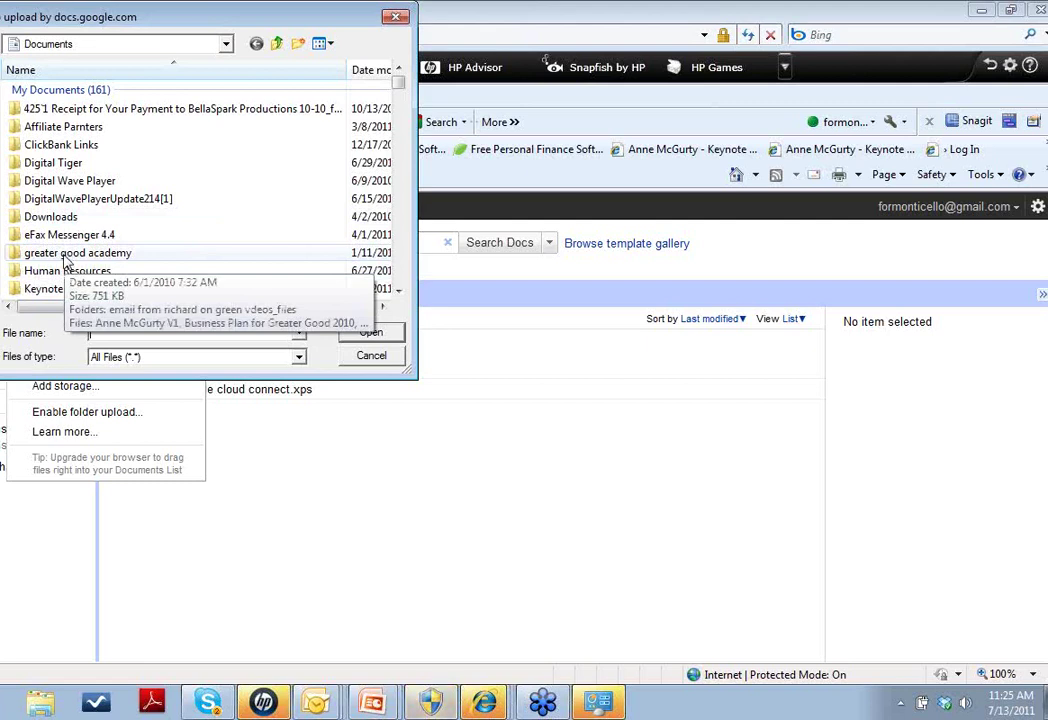
# From the greater good academy folder, select the Business Plan, Denver Handmade Alliance Update and Evaluation Form (2) files
pyautogui.doubleClick(65, 258)
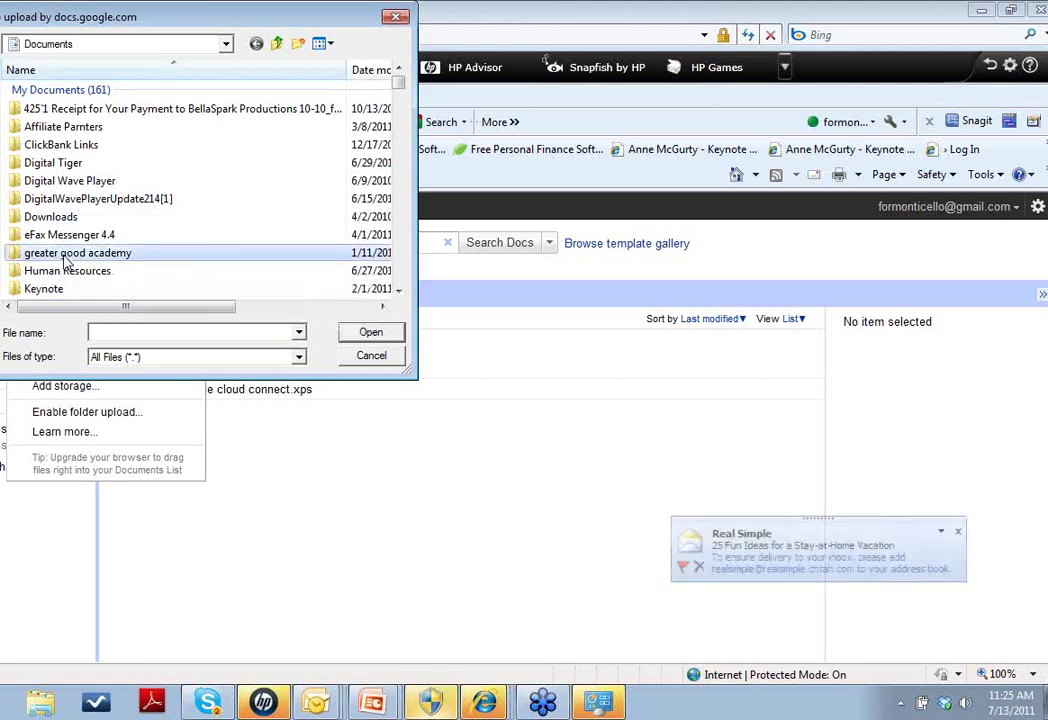
pyautogui.click(957, 532)
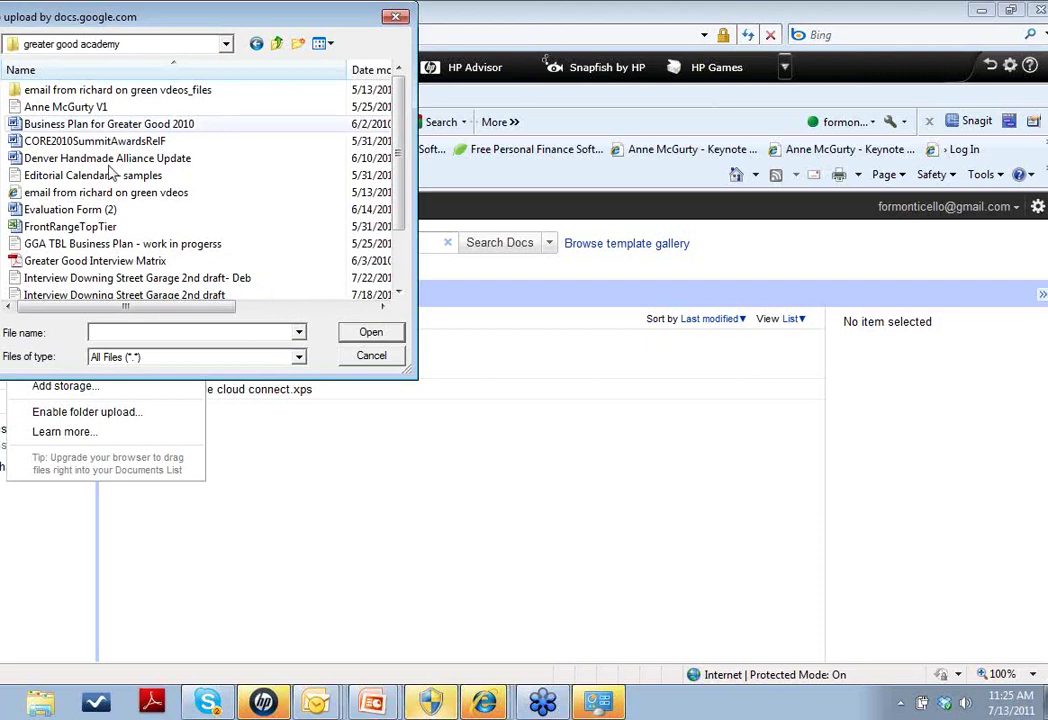
pyautogui.click(100, 124)
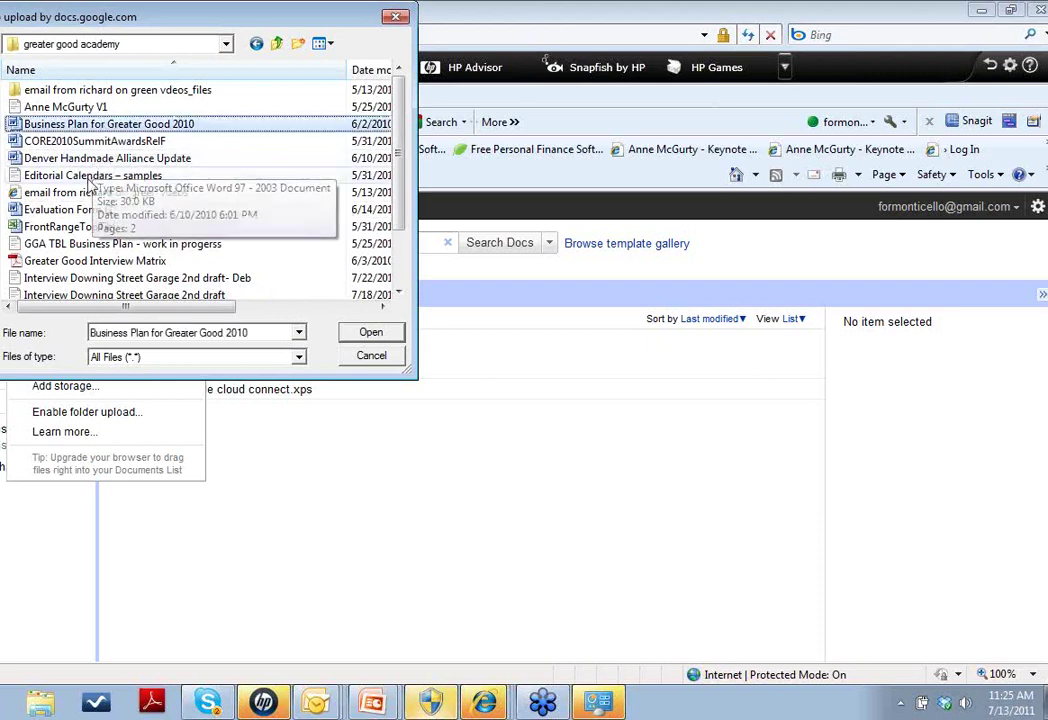
pyautogui.keyDown('ctrl'); pyautogui.click(89, 160); pyautogui.keyUp('ctrl')
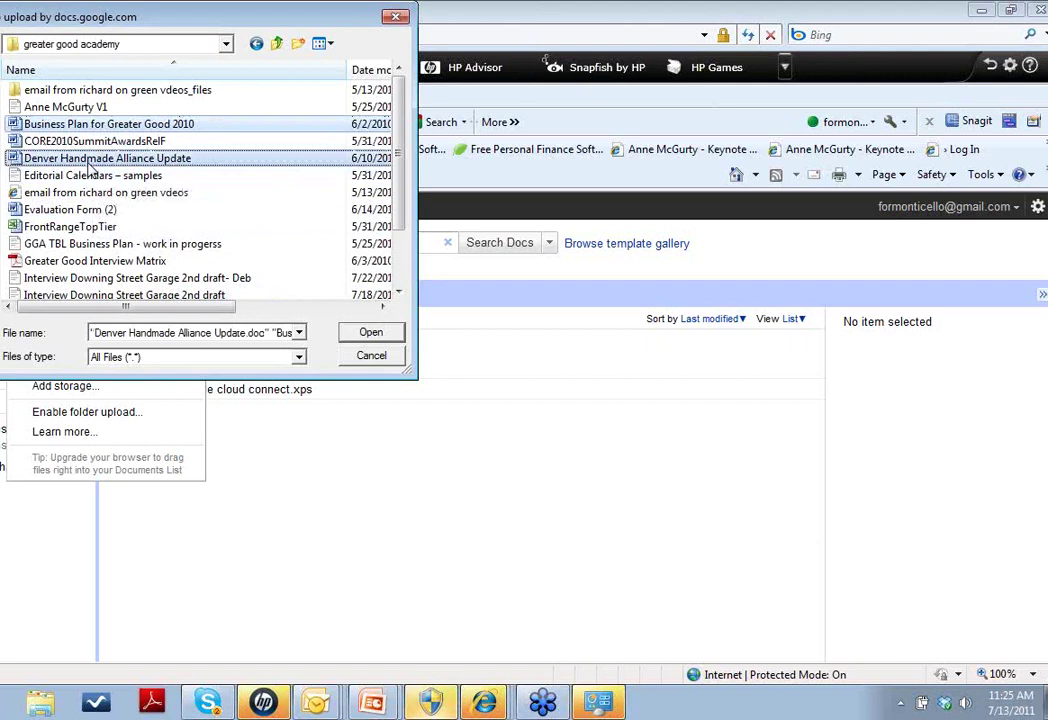
pyautogui.keyDown('ctrl'); pyautogui.click(85, 210); pyautogui.keyUp('ctrl')
pyautogui.click(366, 334)
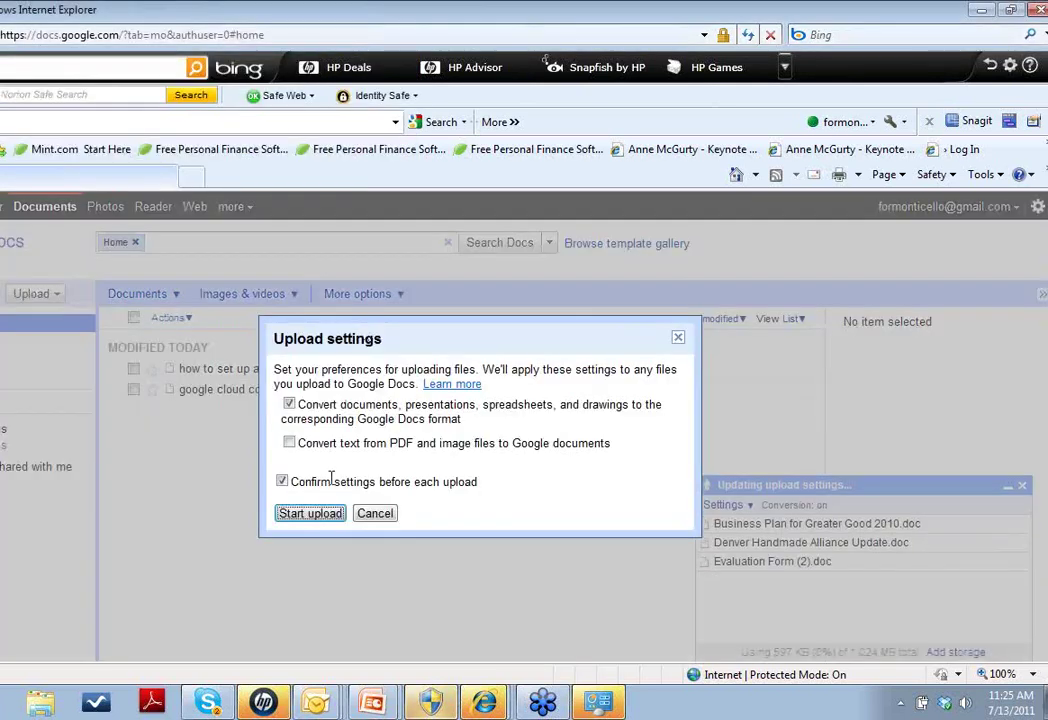
# Start the upload and wait until all three .doc files show Converted
pyautogui.click(310, 513)
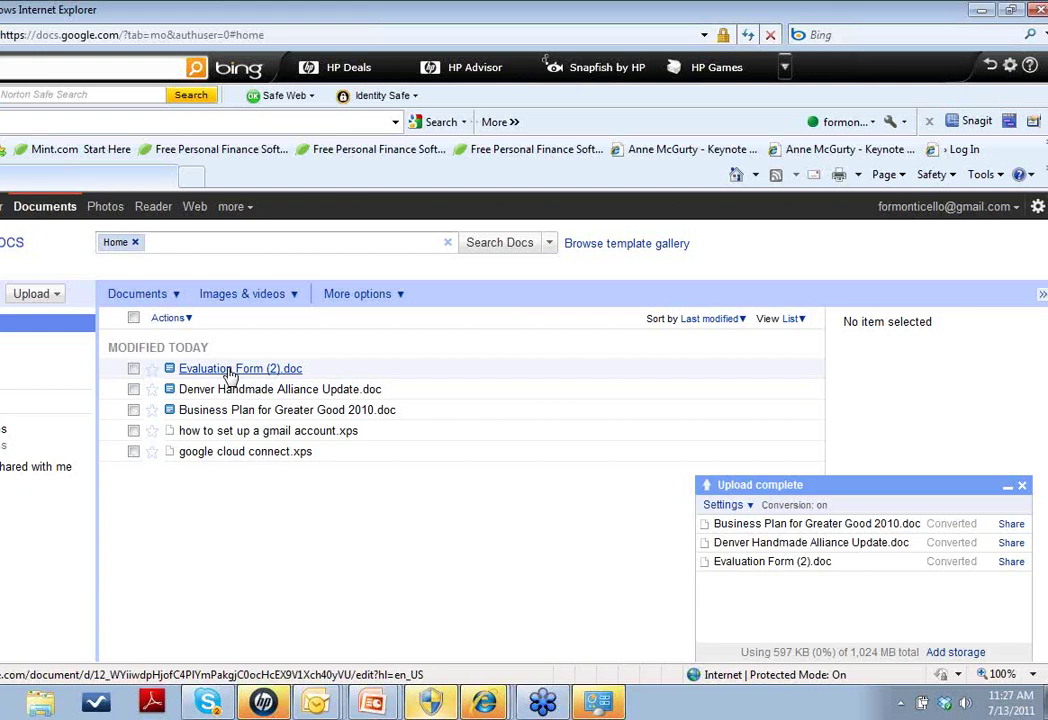
# Open Evaluation Form (2).doc, accept the security prompt, and maximize the editor window
pyautogui.click(229, 369)
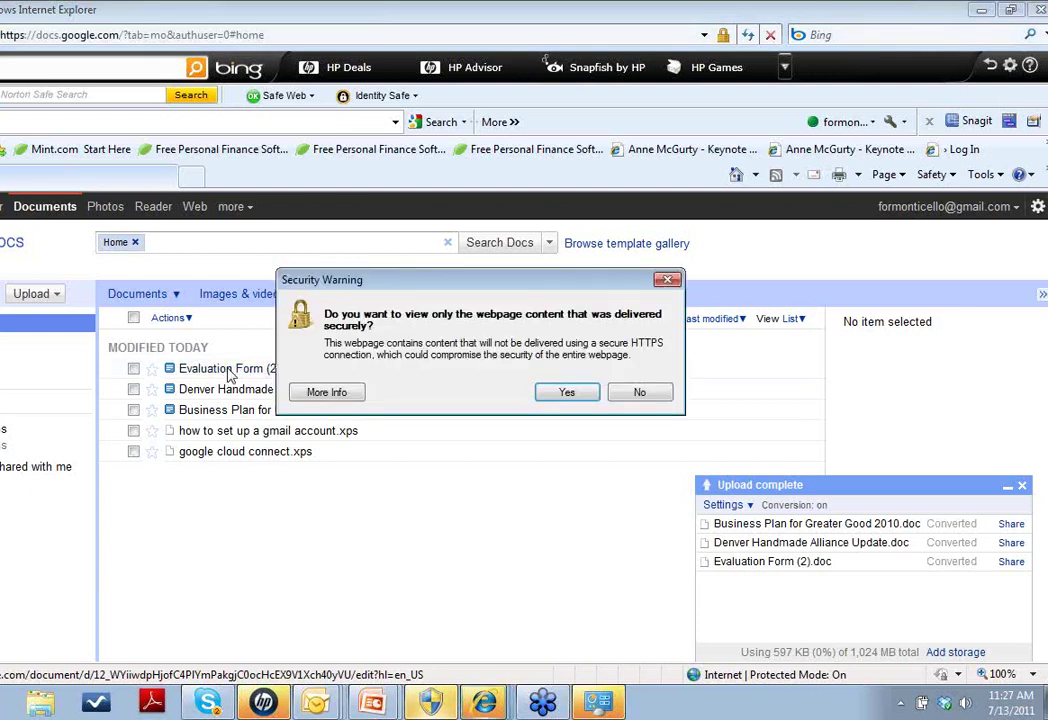
pyautogui.click(565, 393)
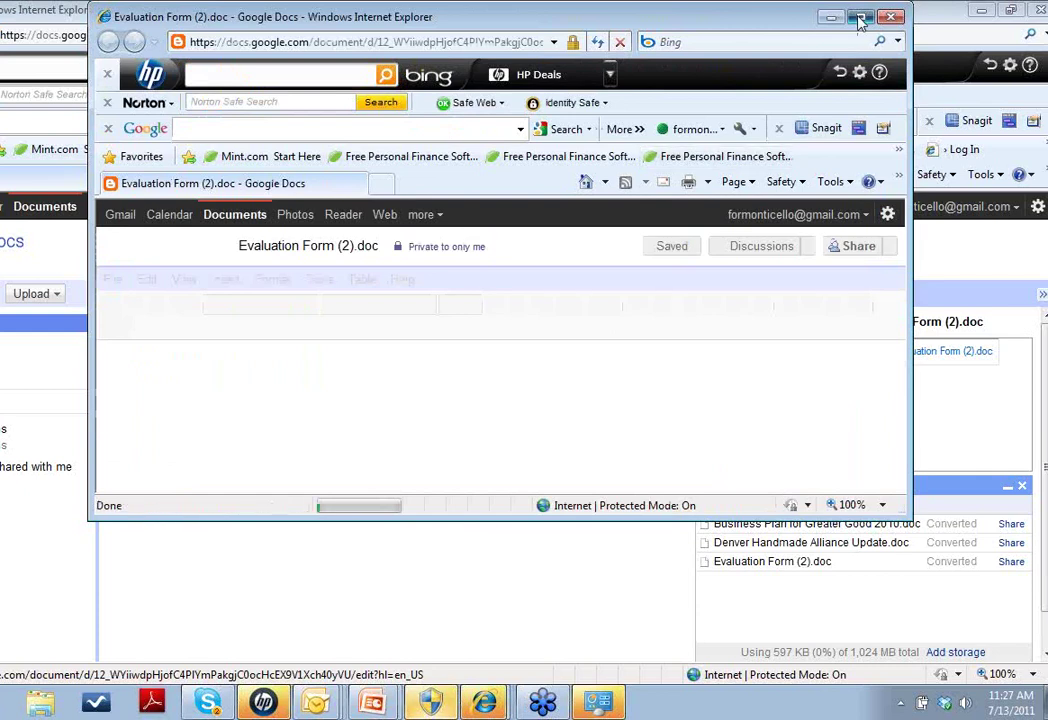
pyautogui.click(860, 19)
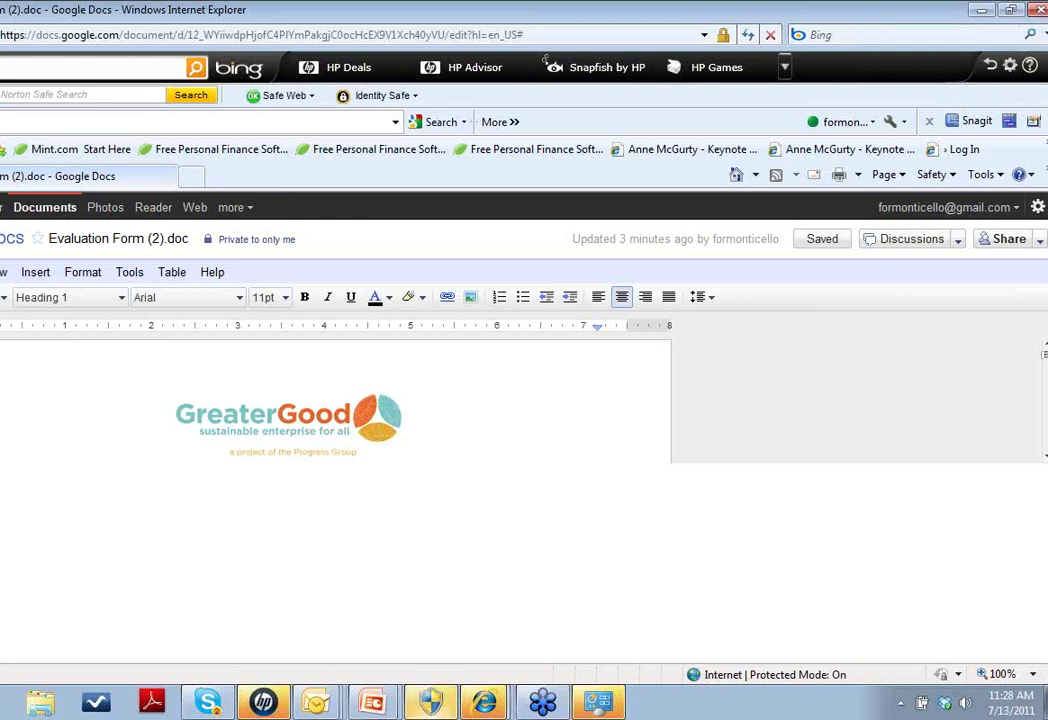
# View Word 2007's Start-menu options, dismiss the menus, and return to the Google Docs home list
pyautogui.press('super')
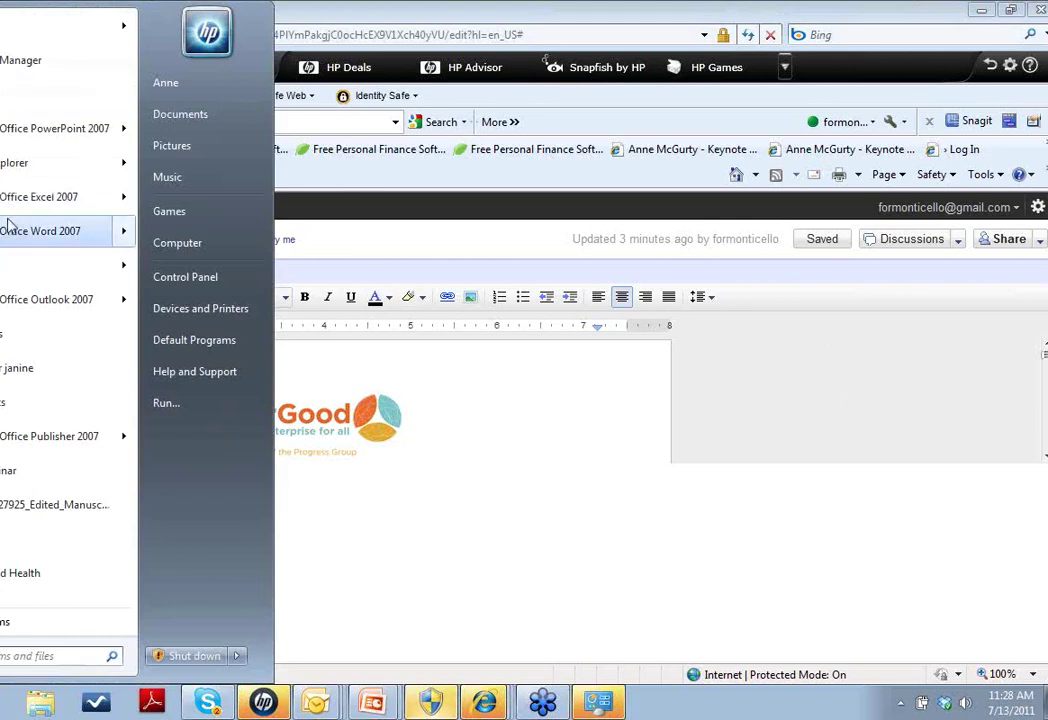
pyautogui.moveTo(28, 226)
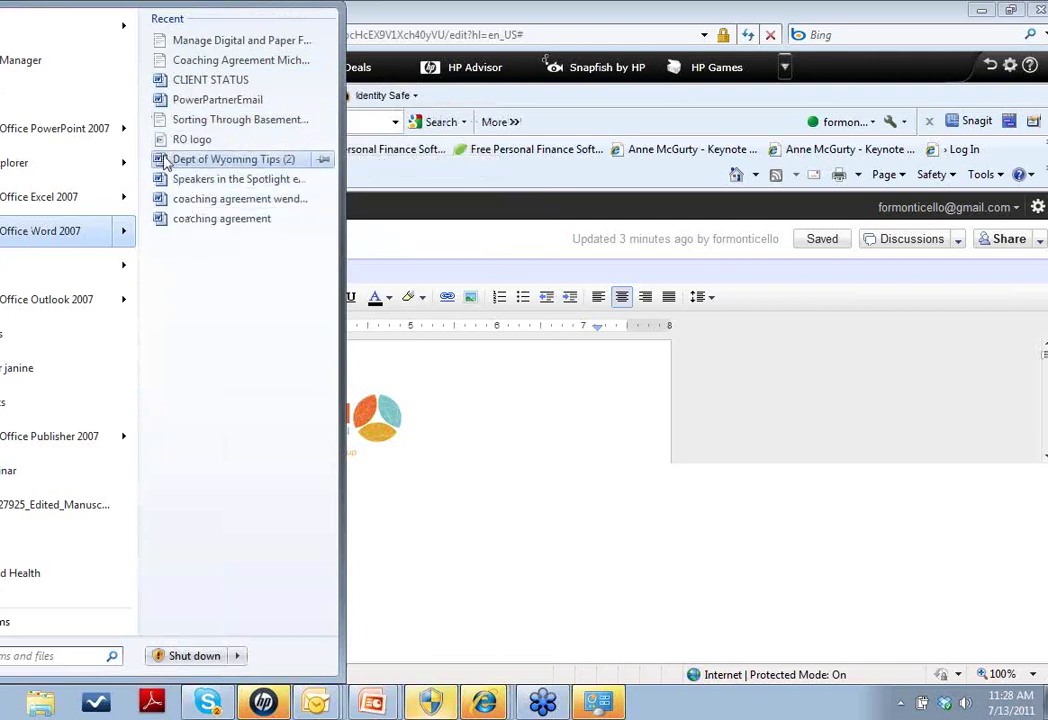
pyautogui.rightClick(56, 238)
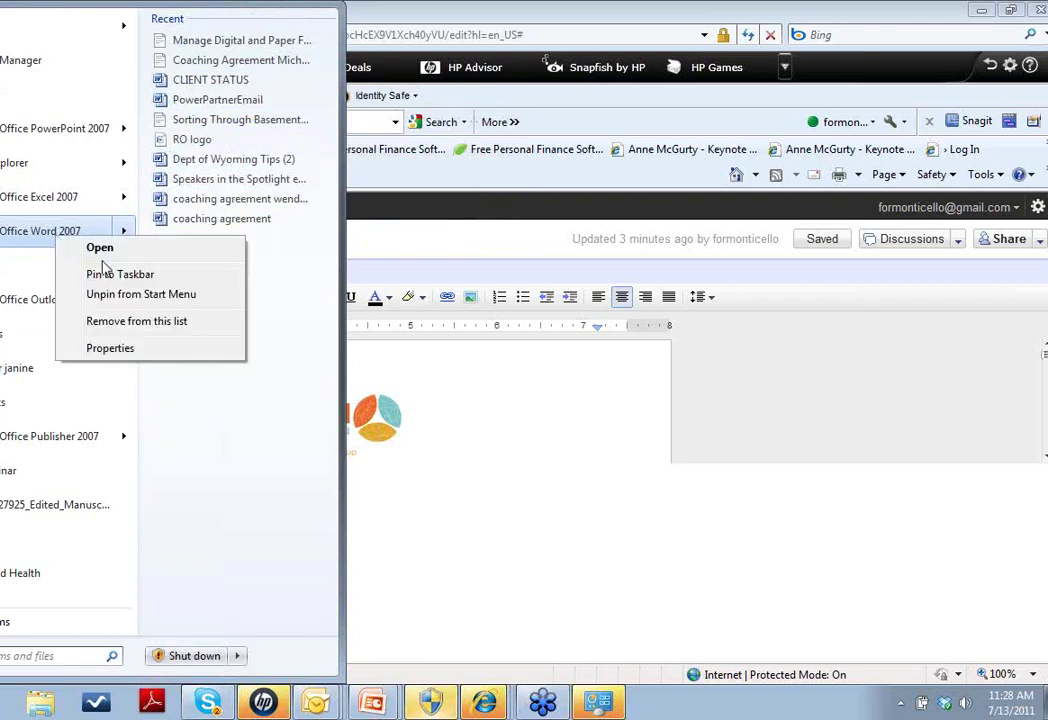
pyautogui.click(23, 241)
pyautogui.click(23, 241)
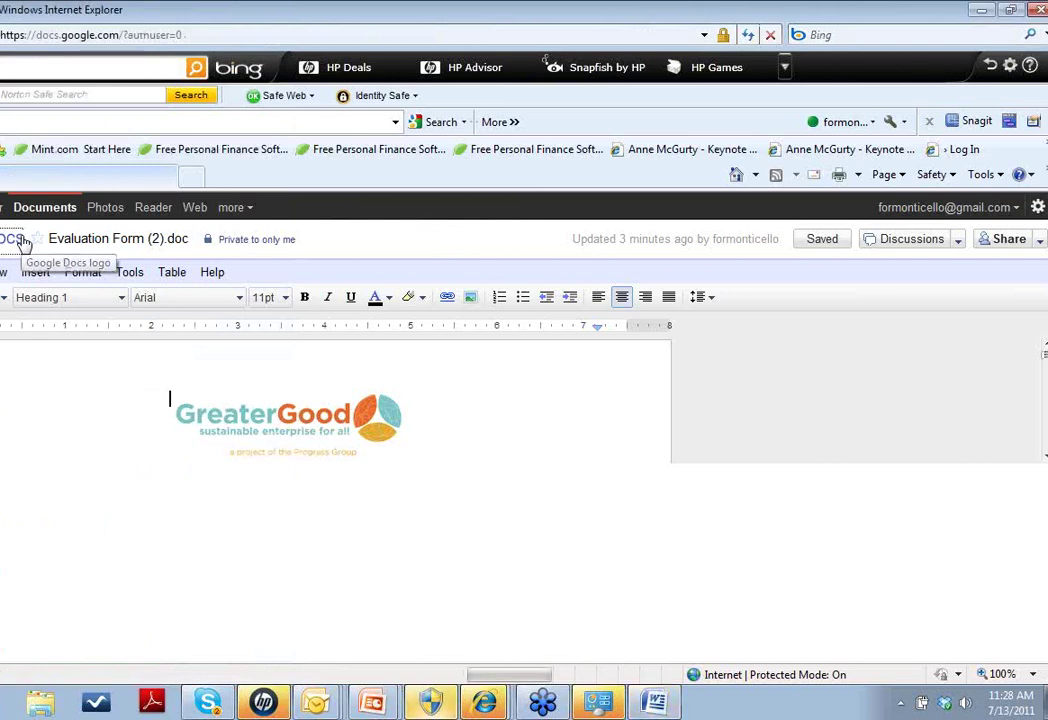
pyautogui.click(23, 241)
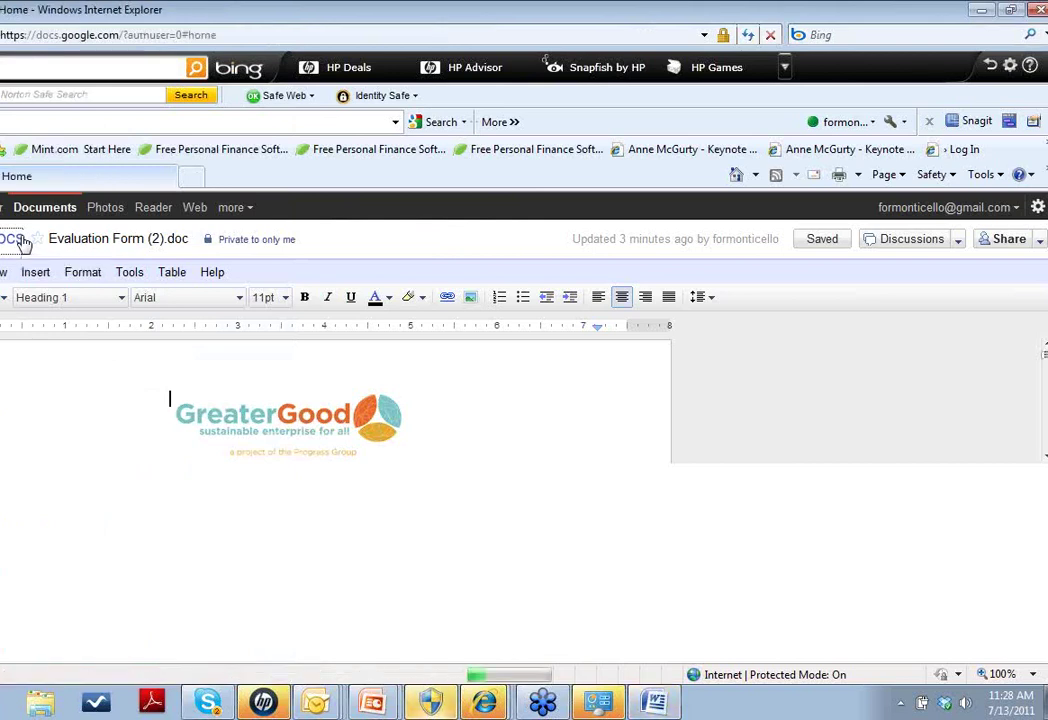